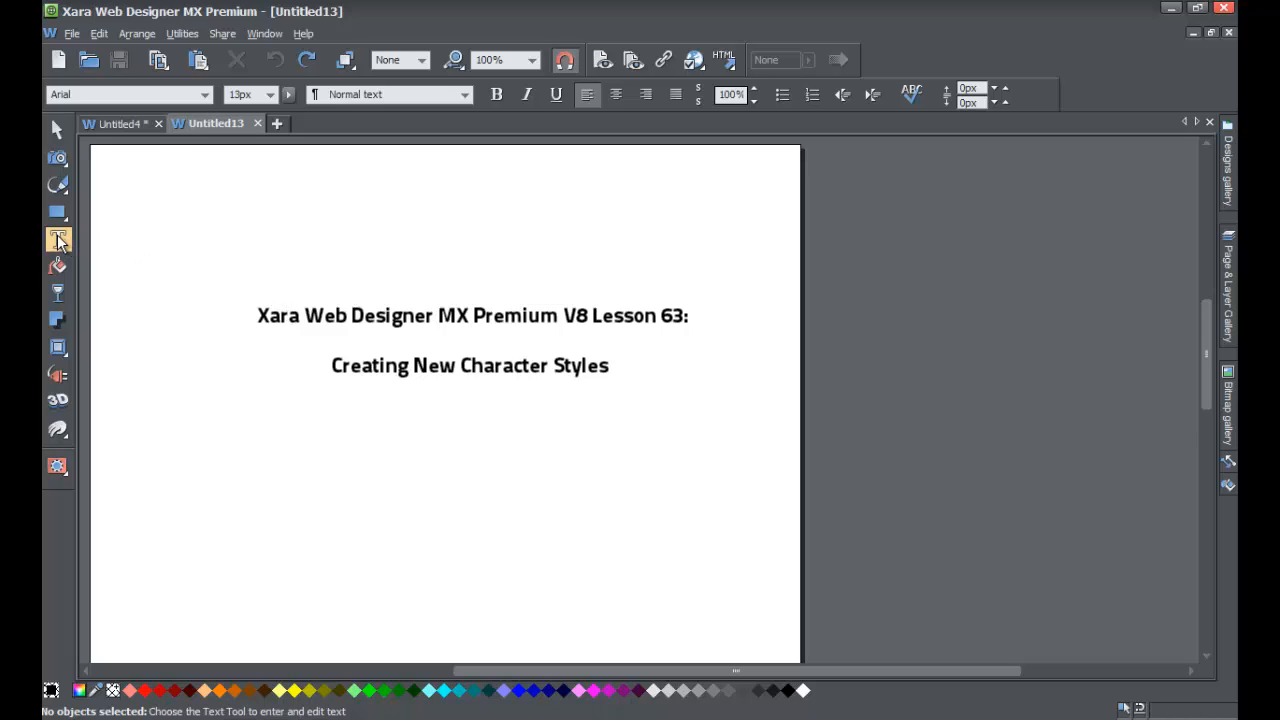
Draw a text area in the page's upper-left part and fill it with lorem ipsum placeholder text
{"action": "left_click", "coordinate": [111, 197]}
{"action": "left_click_drag", "start_coordinate": [189, 236], "coordinate": [403, 340]}
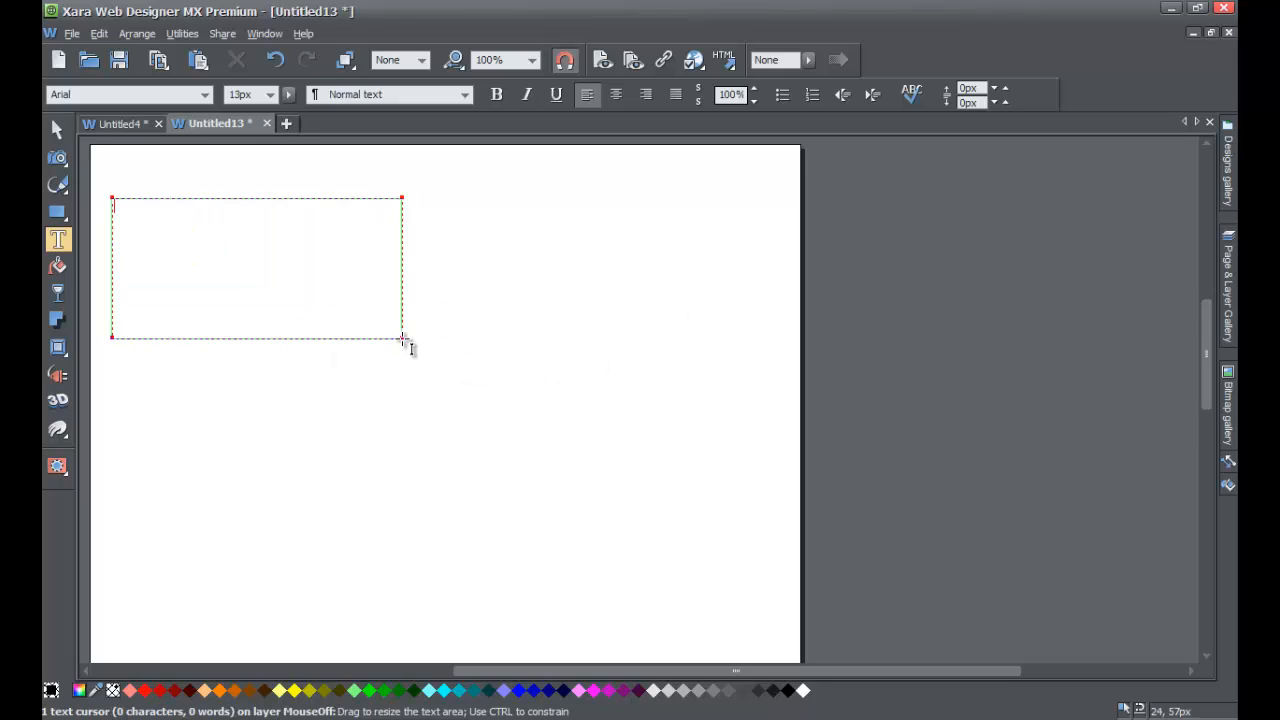
{"action": "key", "text": "ctrl+shift+l"}
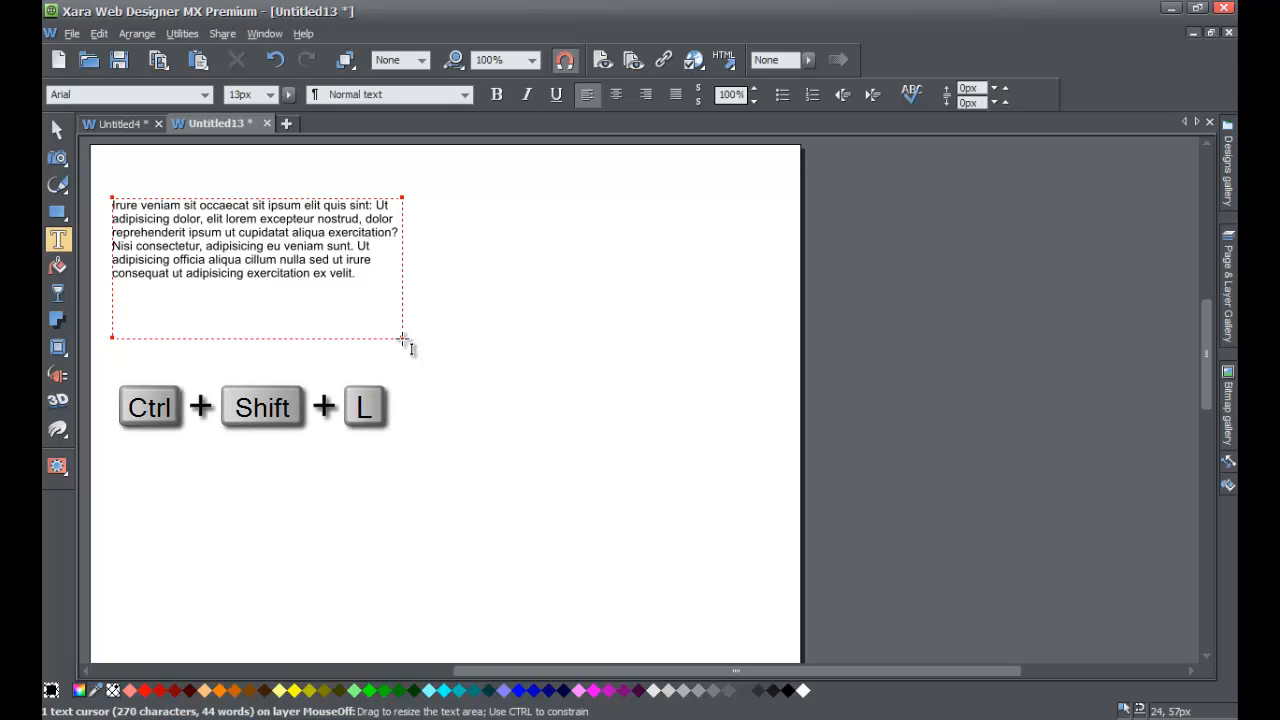
Set the whole placeholder paragraph to 16px and enlarge its text area so that all the text fits
{"action": "left_click_drag", "start_coordinate": [380, 283], "coordinate": [110, 188]}
{"action": "left_click", "coordinate": [270, 94]}
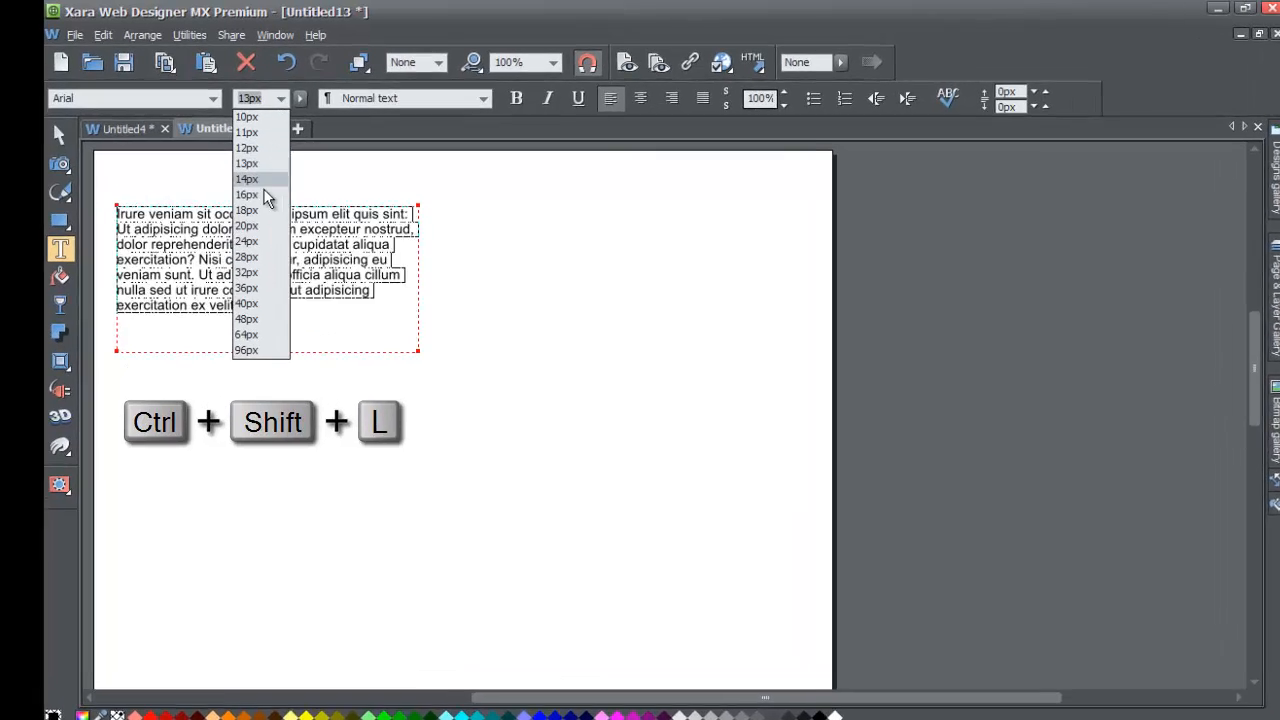
{"action": "left_click", "coordinate": [262, 195]}
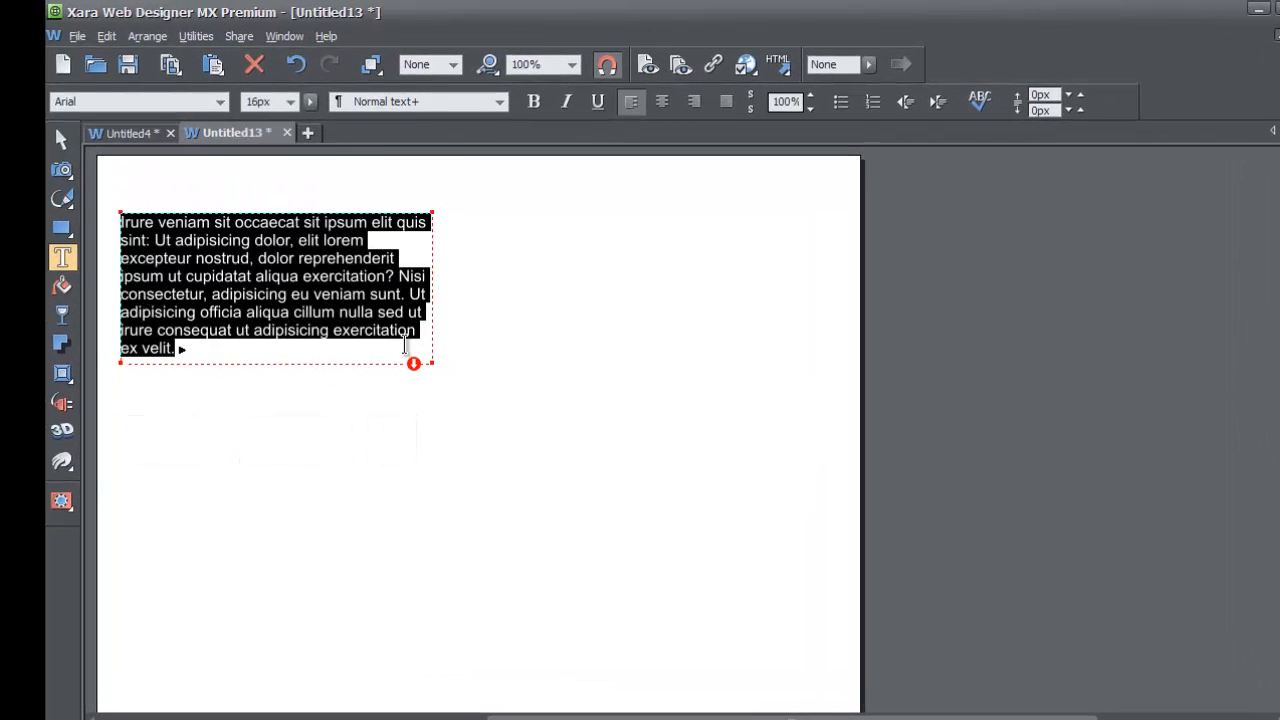
{"action": "left_click_drag", "start_coordinate": [428, 363], "coordinate": [466, 382]}
{"action": "left_click", "coordinate": [323, 328]}
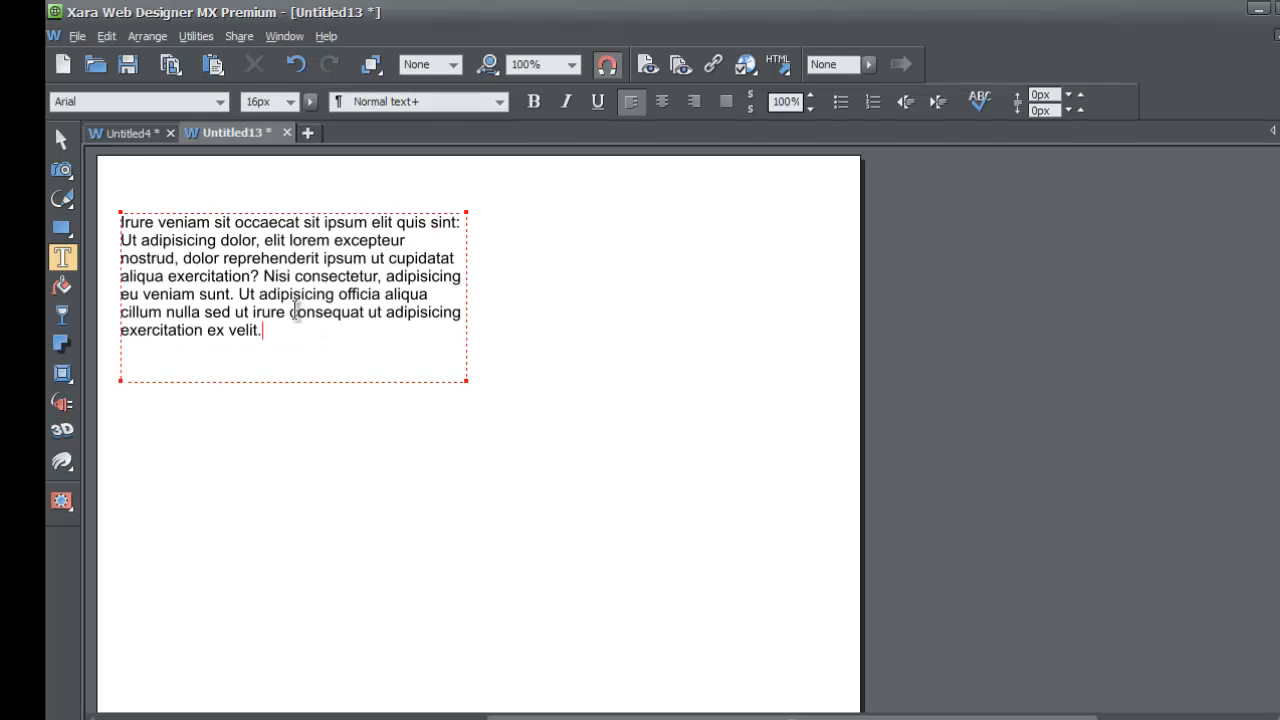
Format the word "consectetur," in the Blippo Light SF font at 24px
{"action": "left_click_drag", "start_coordinate": [295, 271], "coordinate": [384, 270]}
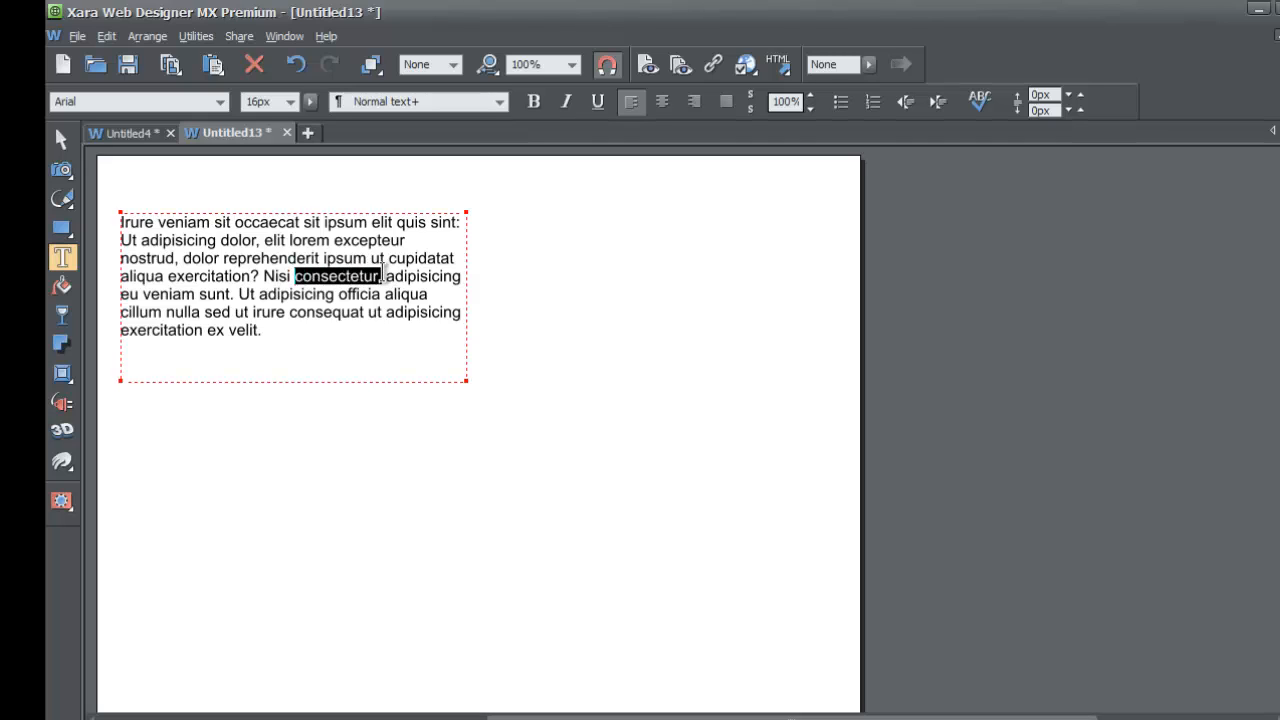
{"action": "left_click", "coordinate": [219, 102]}
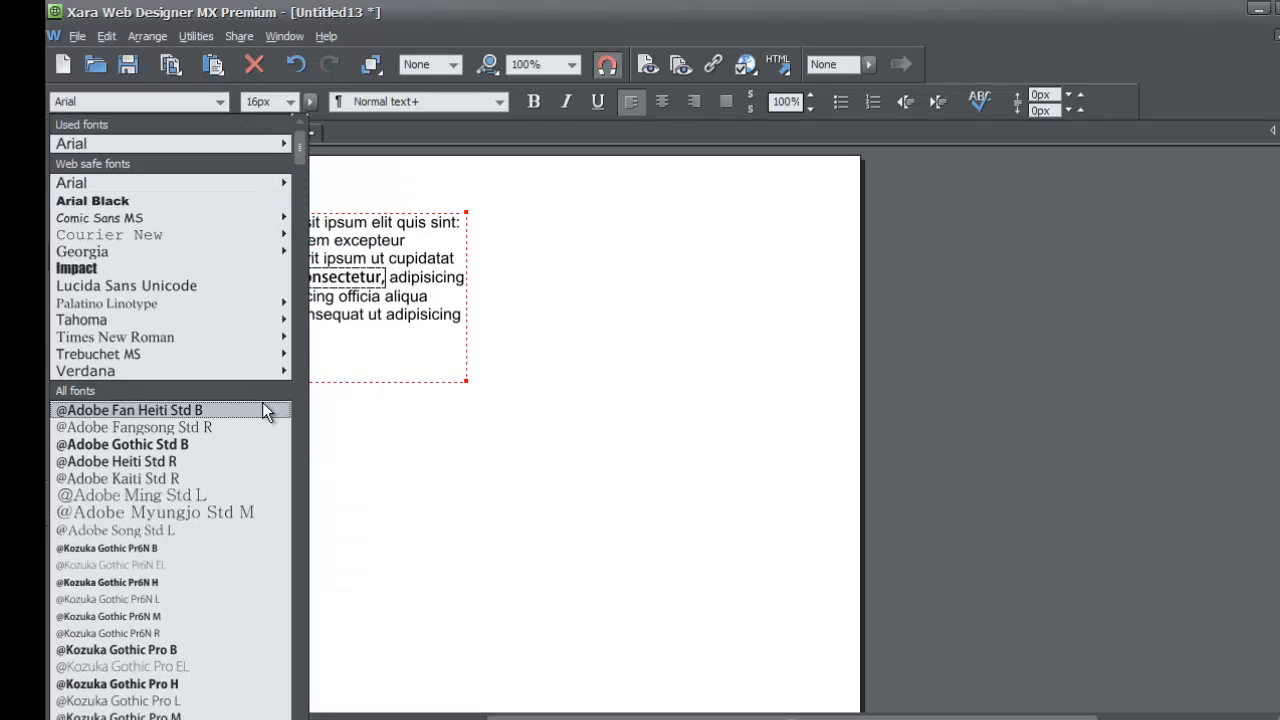
{"action": "scroll", "coordinate": [182, 558], "scroll_direction": "down", "scroll_amount": 10}
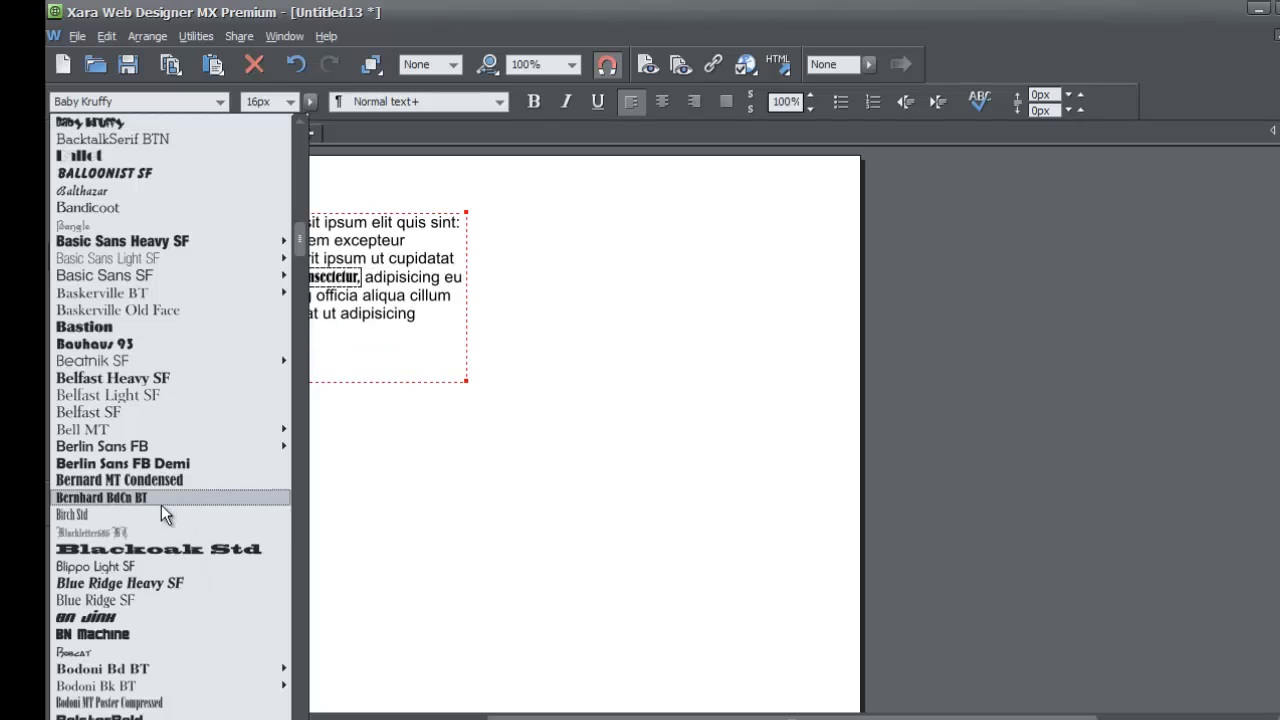
{"action": "left_click", "coordinate": [137, 565]}
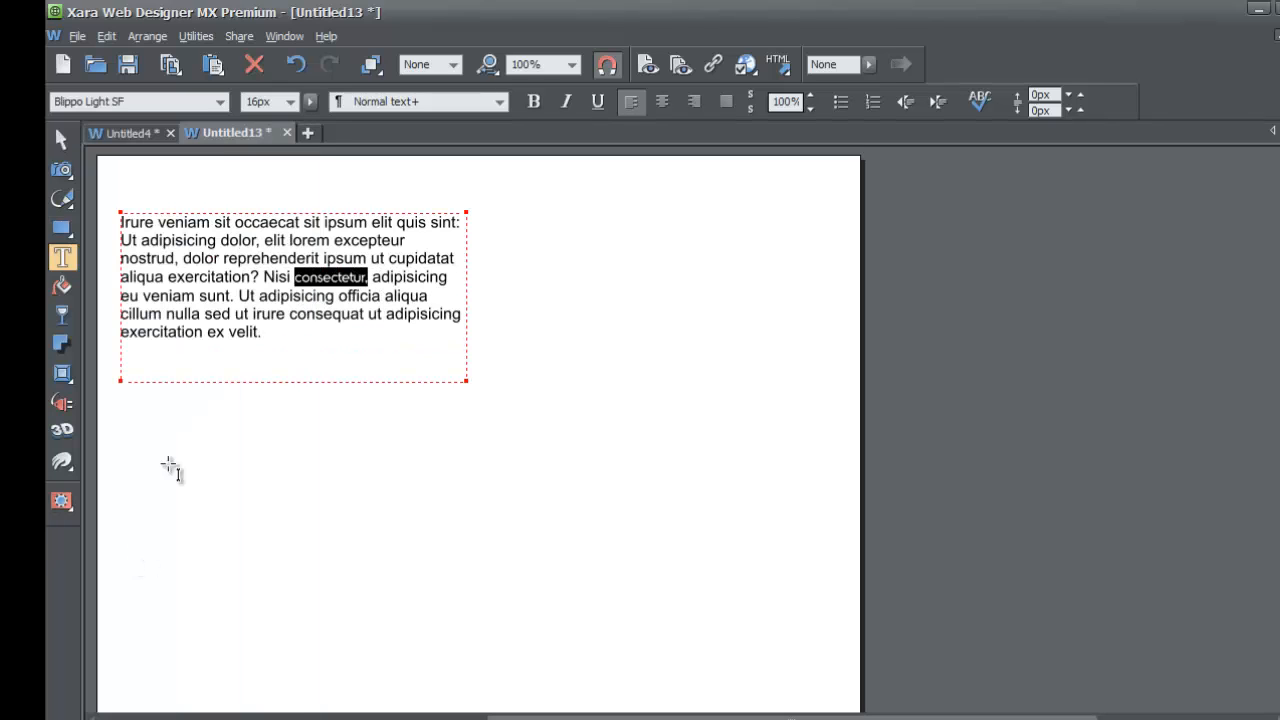
{"action": "left_click", "coordinate": [289, 101]}
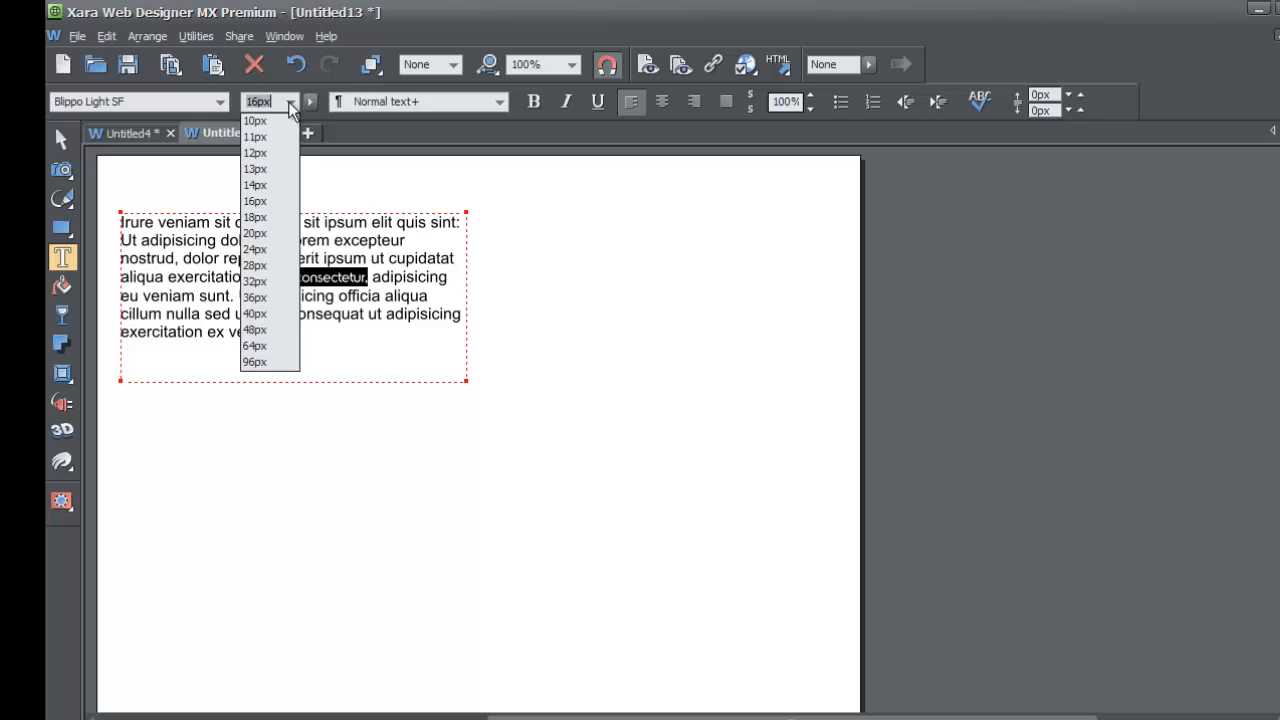
{"action": "left_click", "coordinate": [272, 249]}
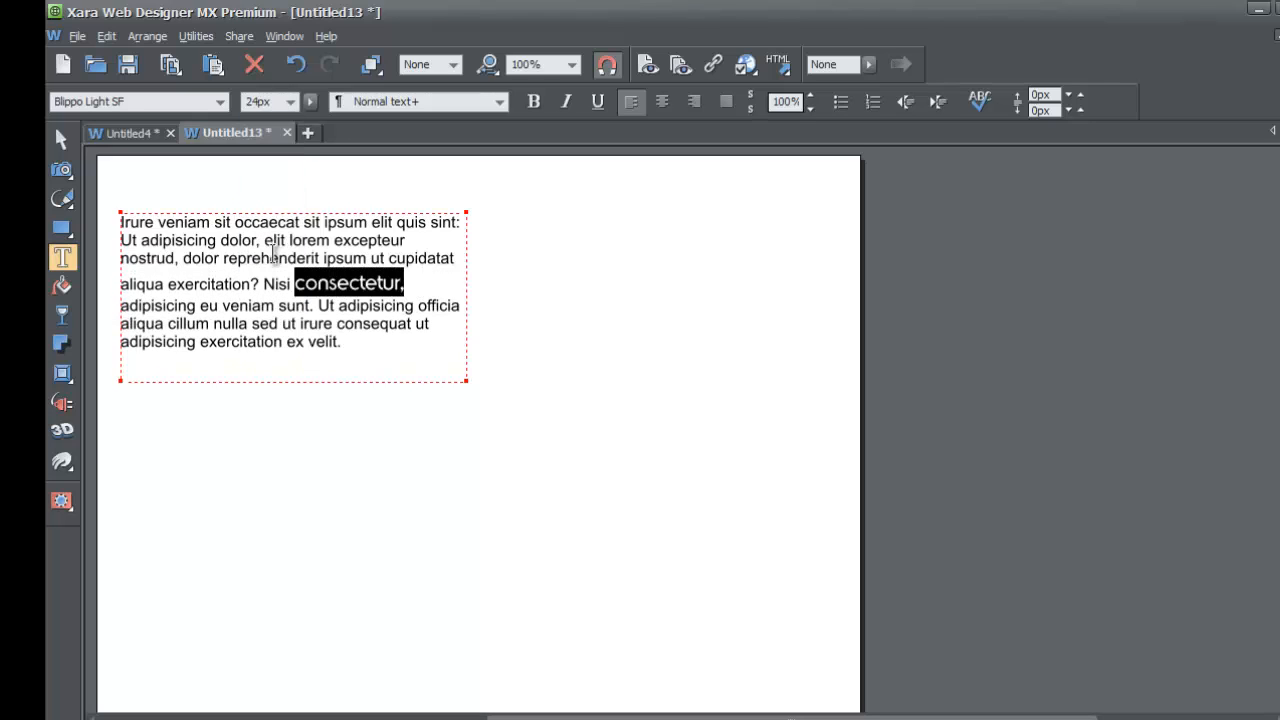
Create a character style named "Character Style" from the formatted word, based on the underlying paragraph style
{"action": "left_click", "coordinate": [460, 103]}
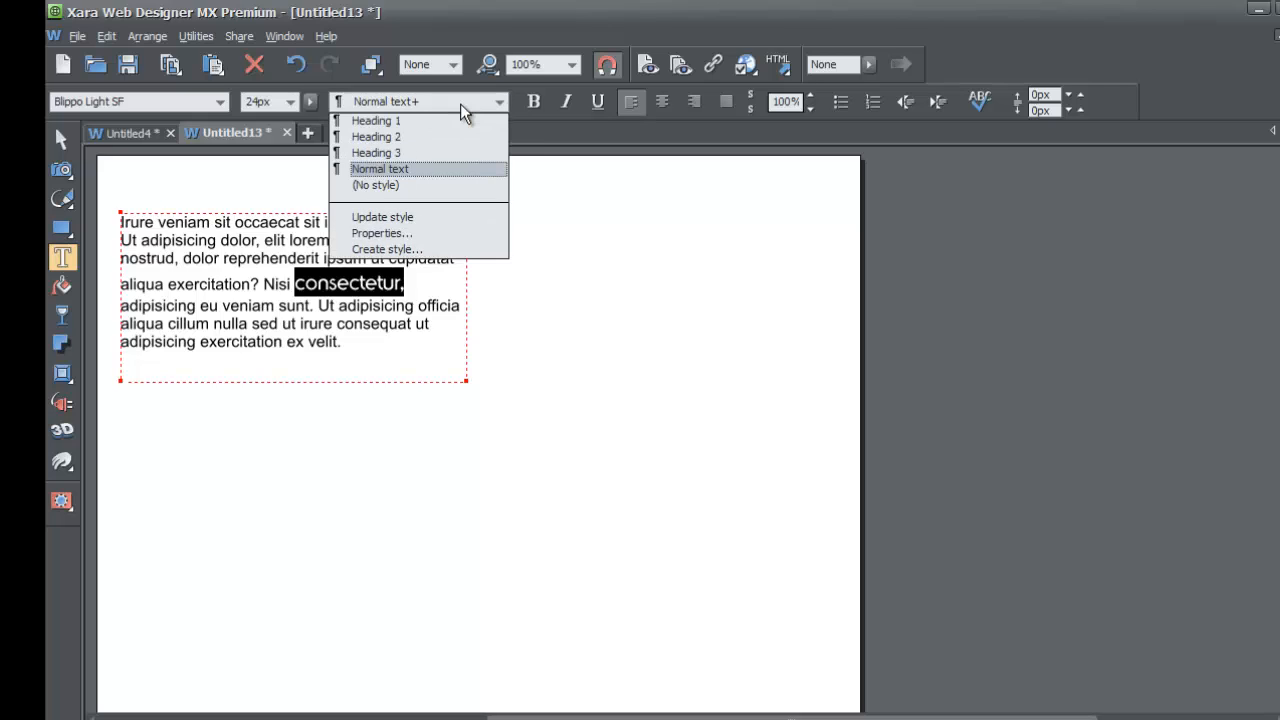
{"action": "left_click", "coordinate": [416, 250]}
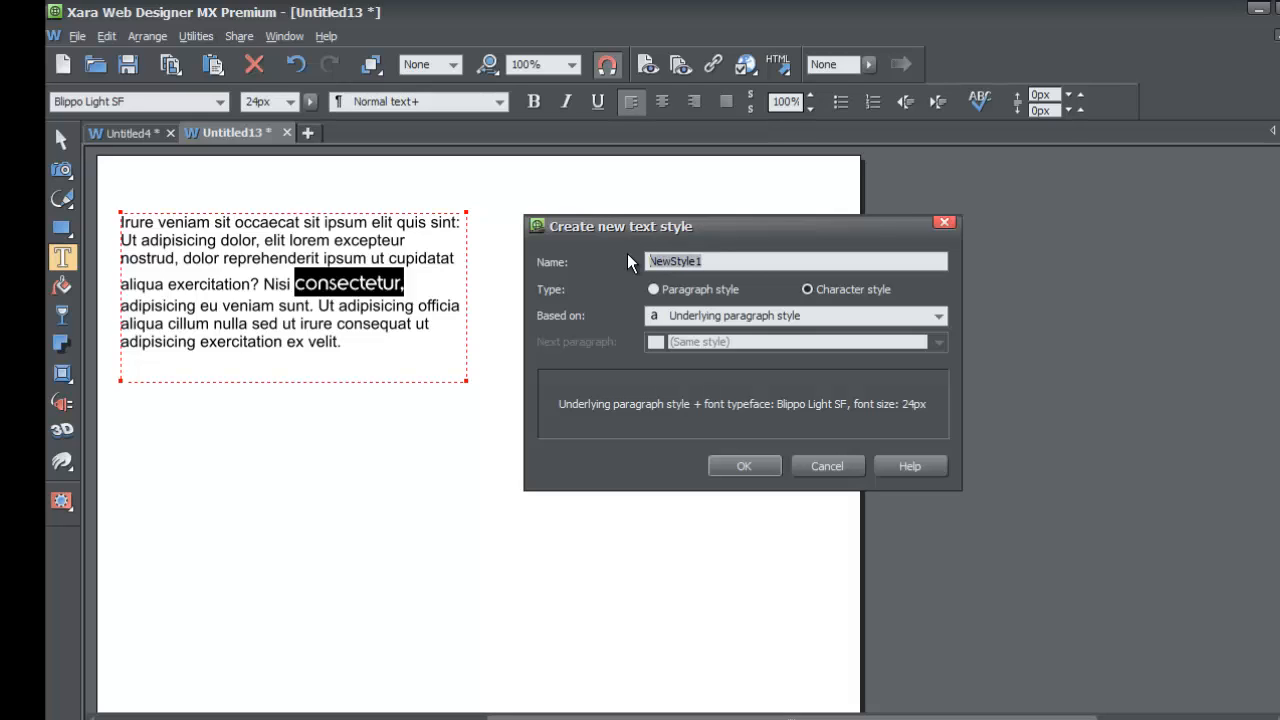
{"action": "type", "text": "Character Style"}
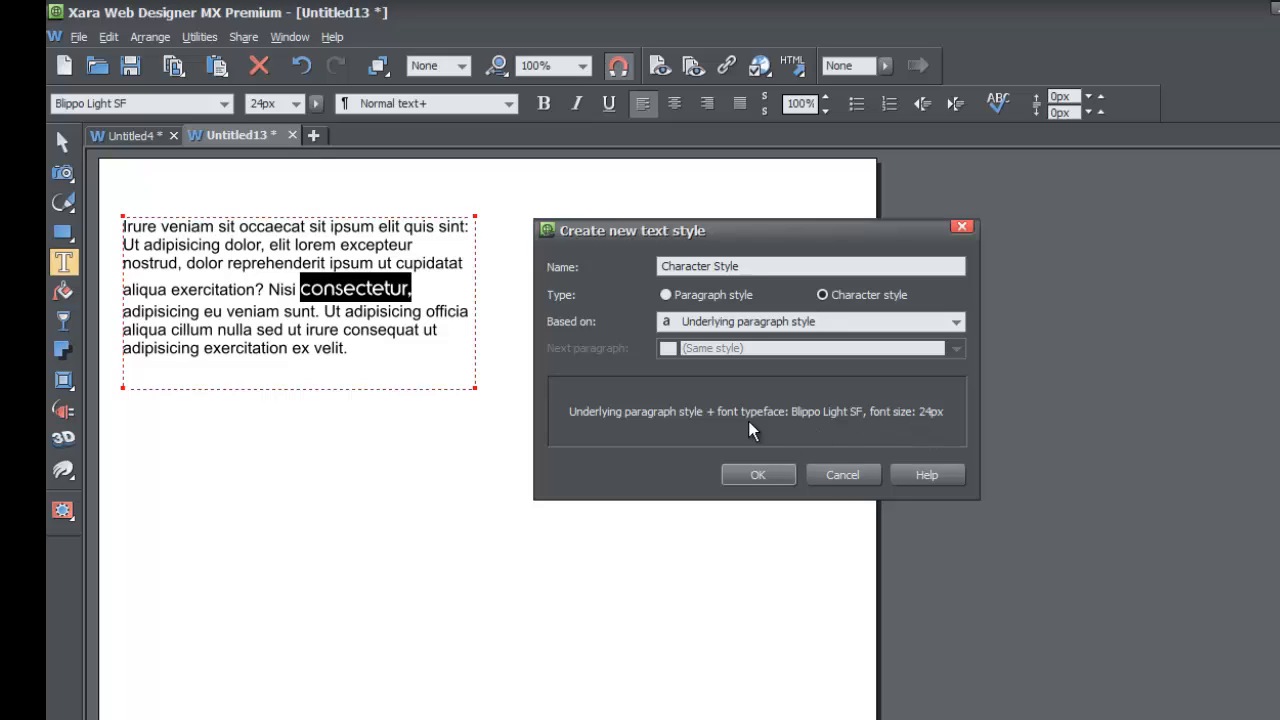
{"action": "left_click", "coordinate": [743, 472]}
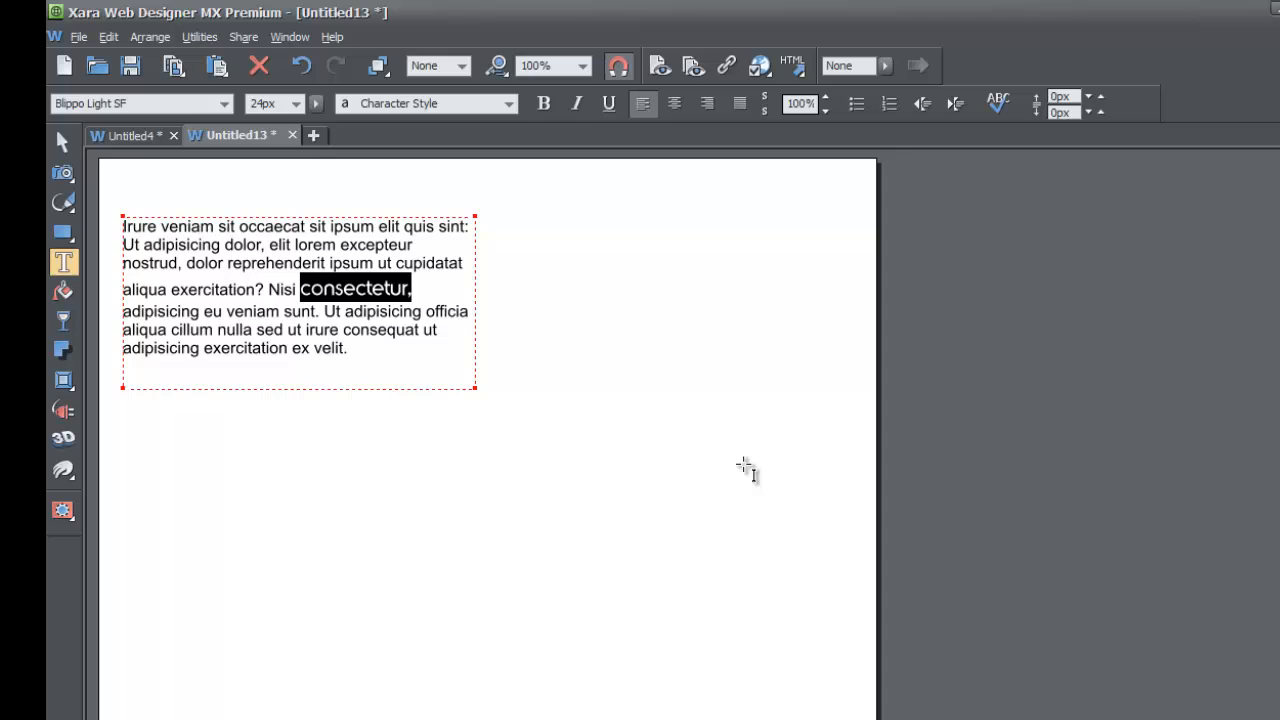
Apply Character Style to the word "adipisicing" in the paragraph's last line
{"action": "left_click", "coordinate": [326, 312]}
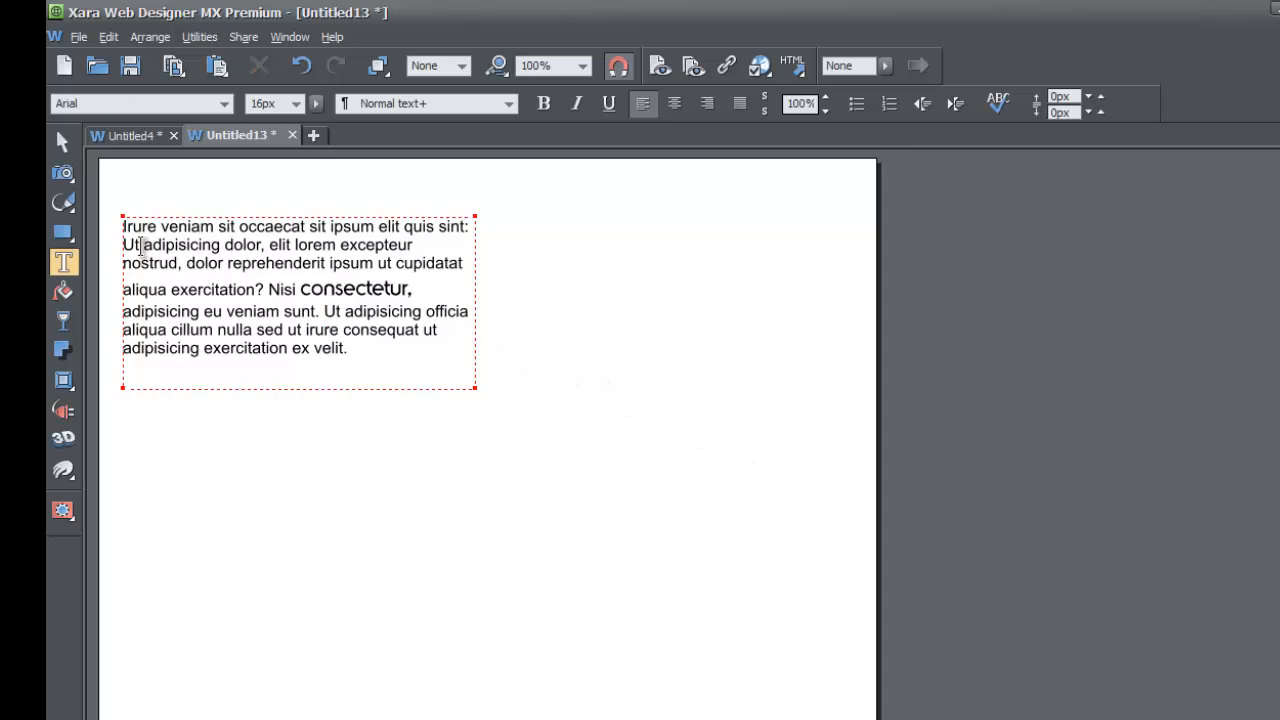
{"action": "left_click_drag", "start_coordinate": [124, 348], "coordinate": [203, 348]}
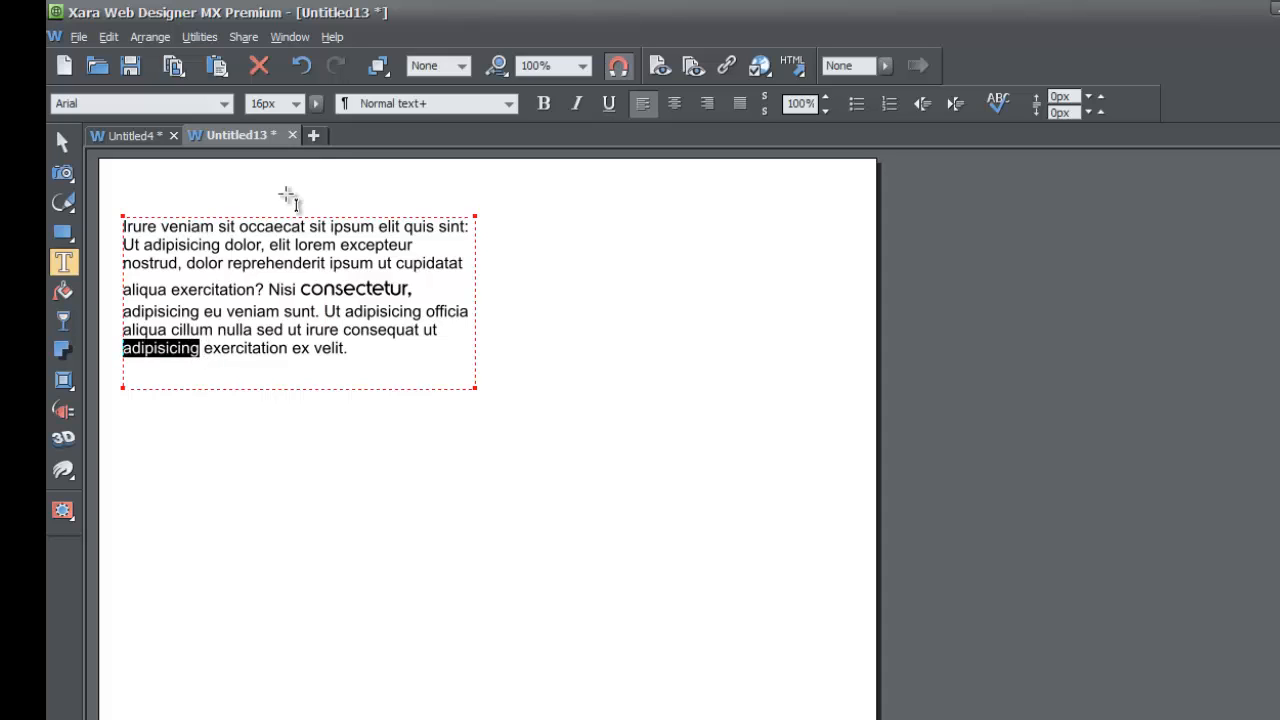
{"action": "left_click", "coordinate": [433, 107]}
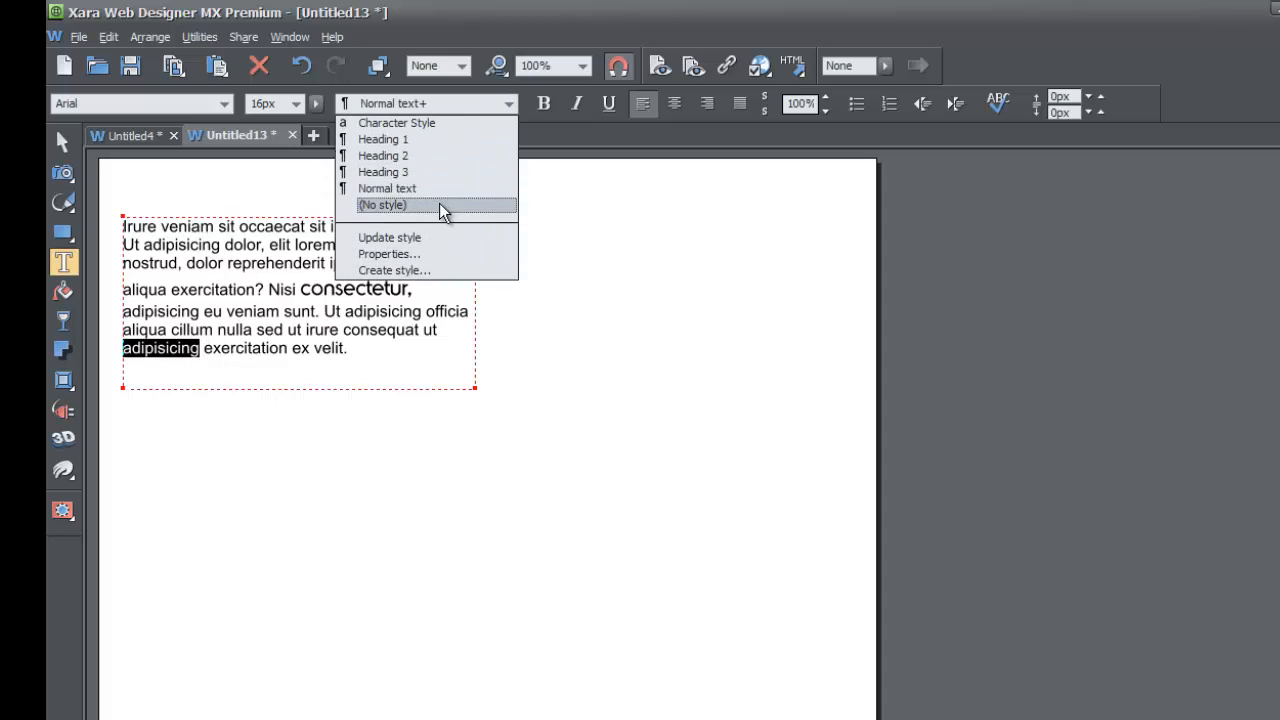
{"action": "left_click", "coordinate": [389, 121]}
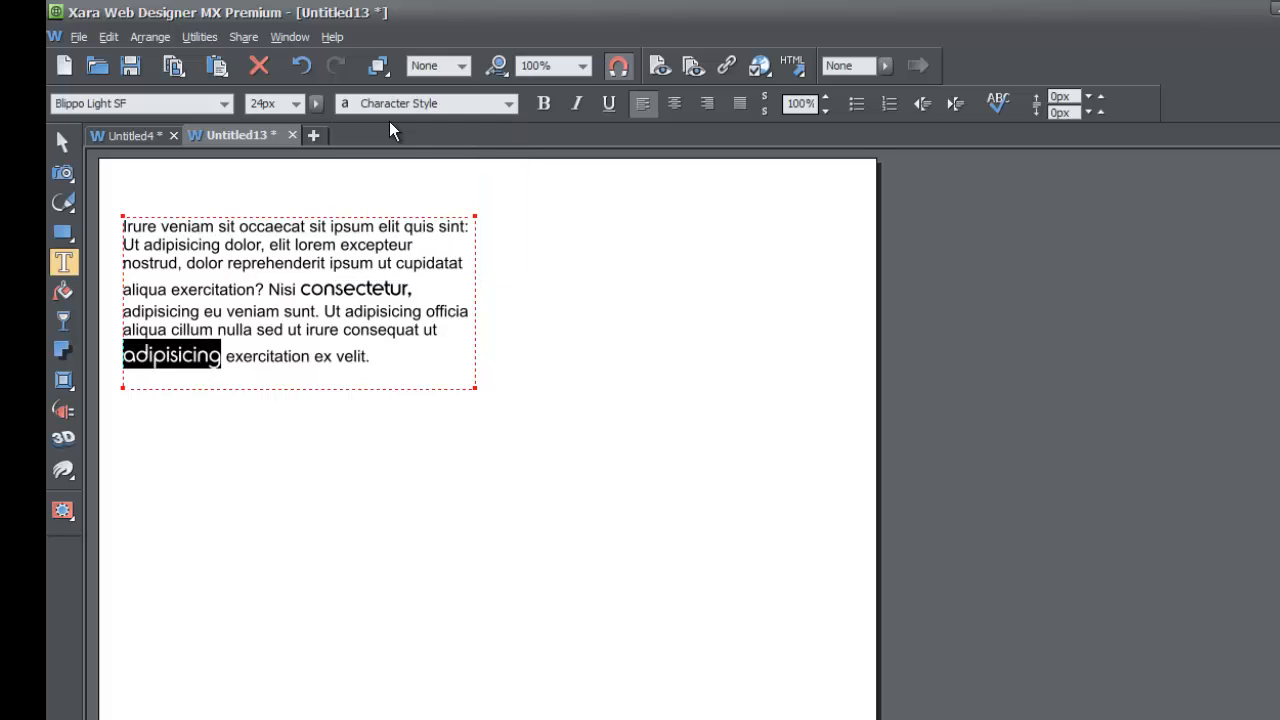
{"action": "left_click", "coordinate": [223, 350]}
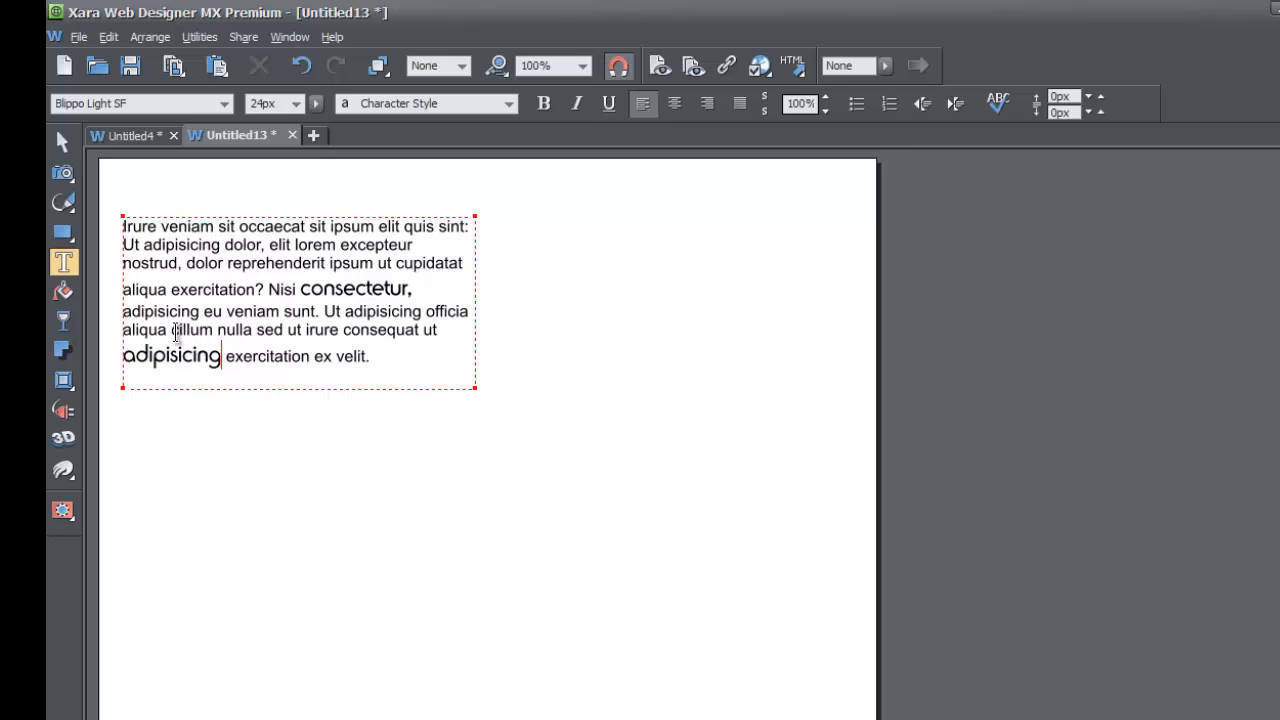
{"action": "left_click", "coordinate": [218, 288]}
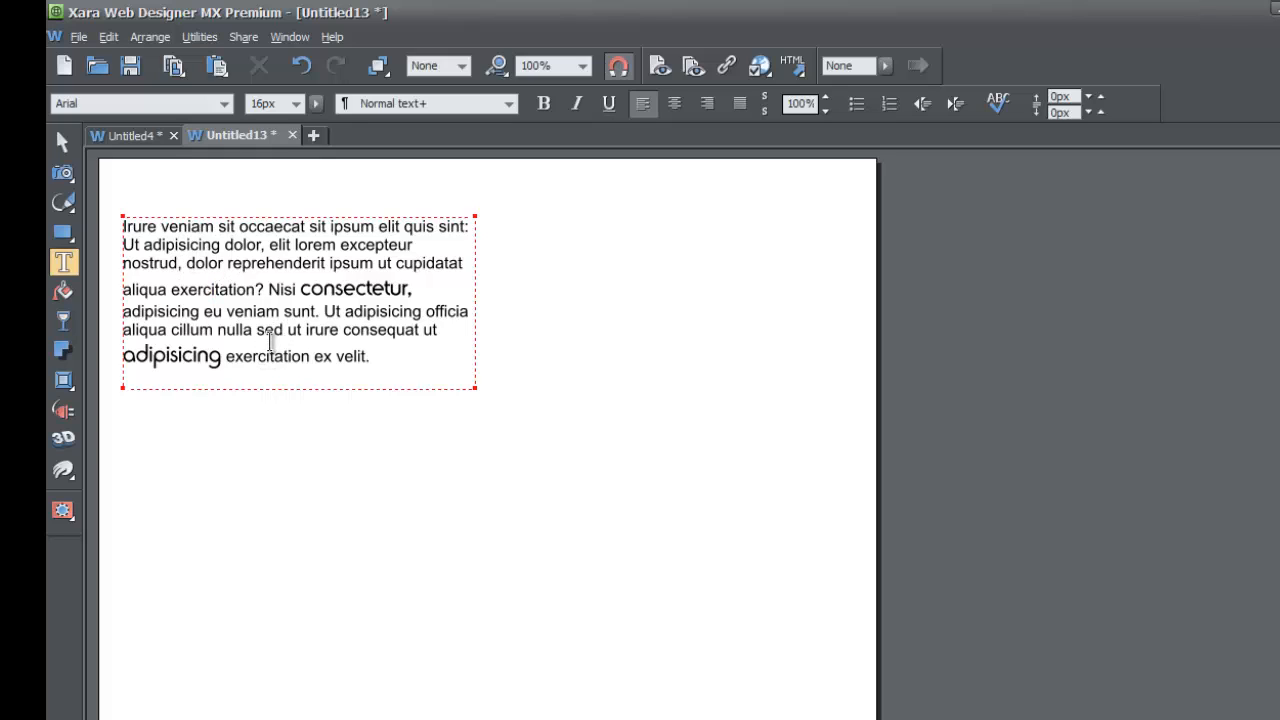
Apply Character Style to the line "Ut adipisicing dolor, elit lorem excepteur" and enlarge the text area to fit the overflowing text
{"action": "left_click", "coordinate": [122, 245]}
{"action": "left_click_drag", "start_coordinate": [122, 245], "coordinate": [453, 249]}
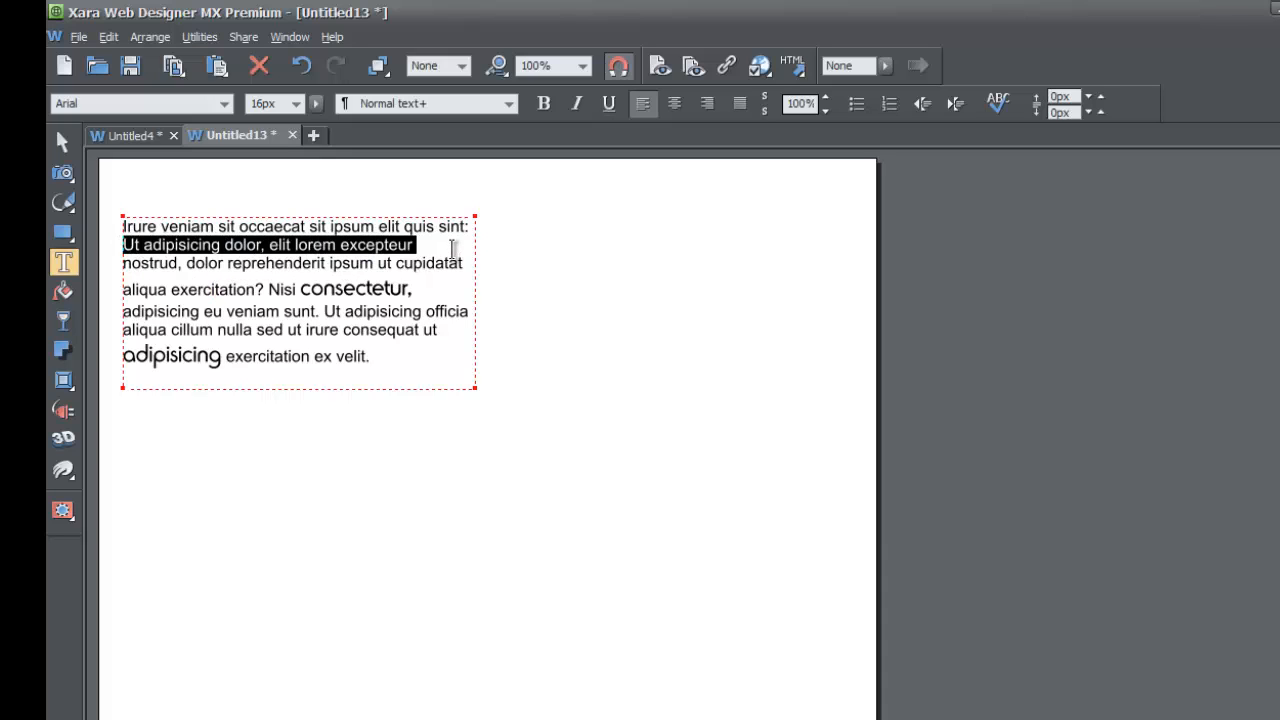
{"action": "left_click", "coordinate": [475, 107]}
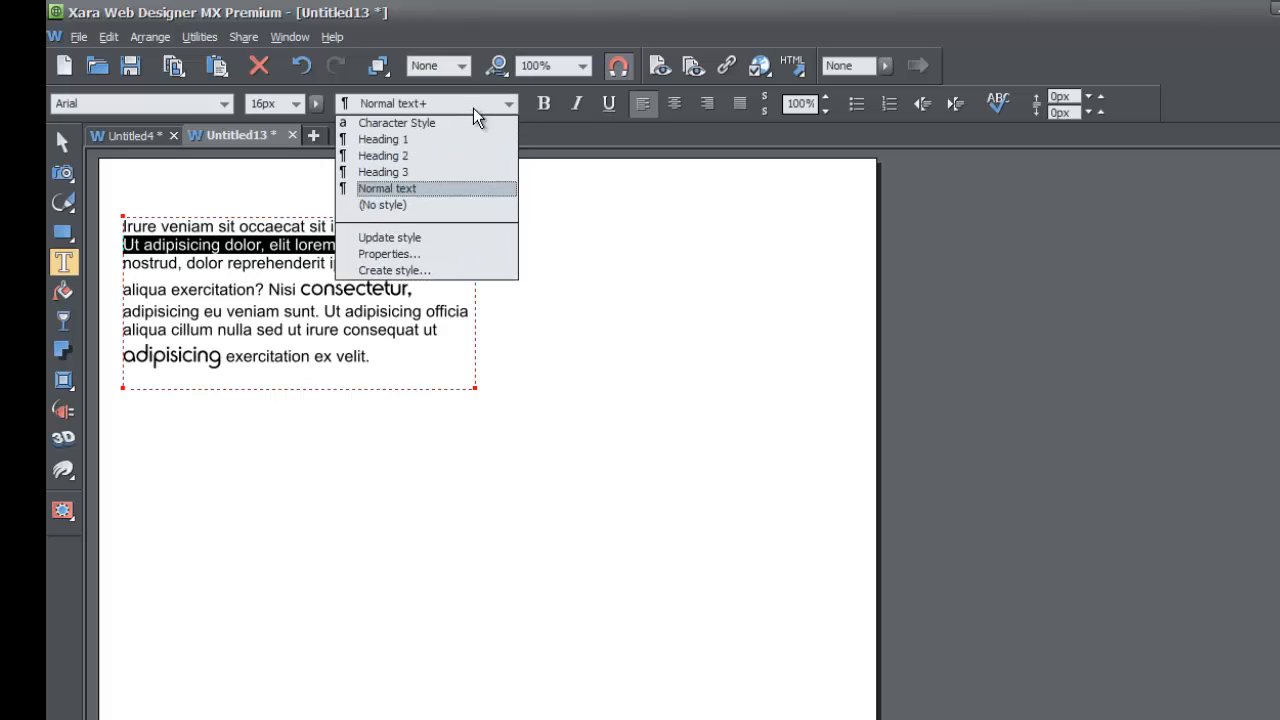
{"action": "left_click", "coordinate": [456, 121]}
{"action": "left_click", "coordinate": [363, 293]}
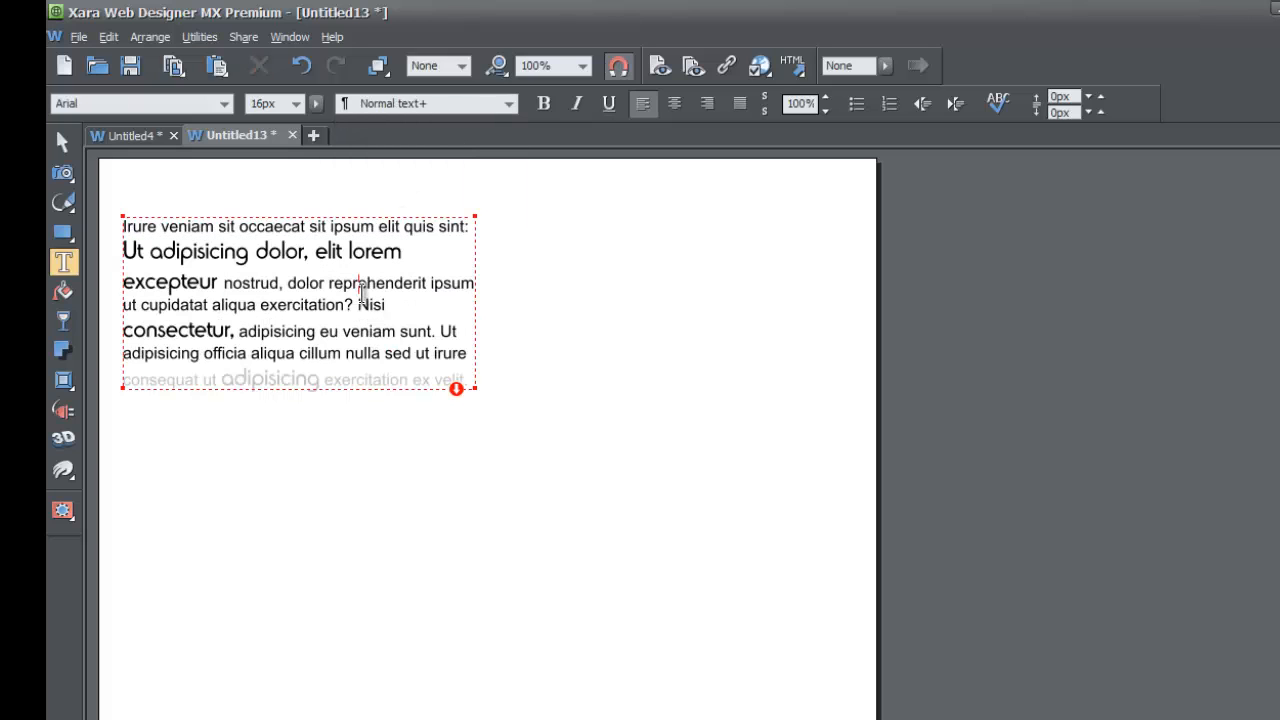
{"action": "left_click_drag", "start_coordinate": [480, 392], "coordinate": [496, 441]}
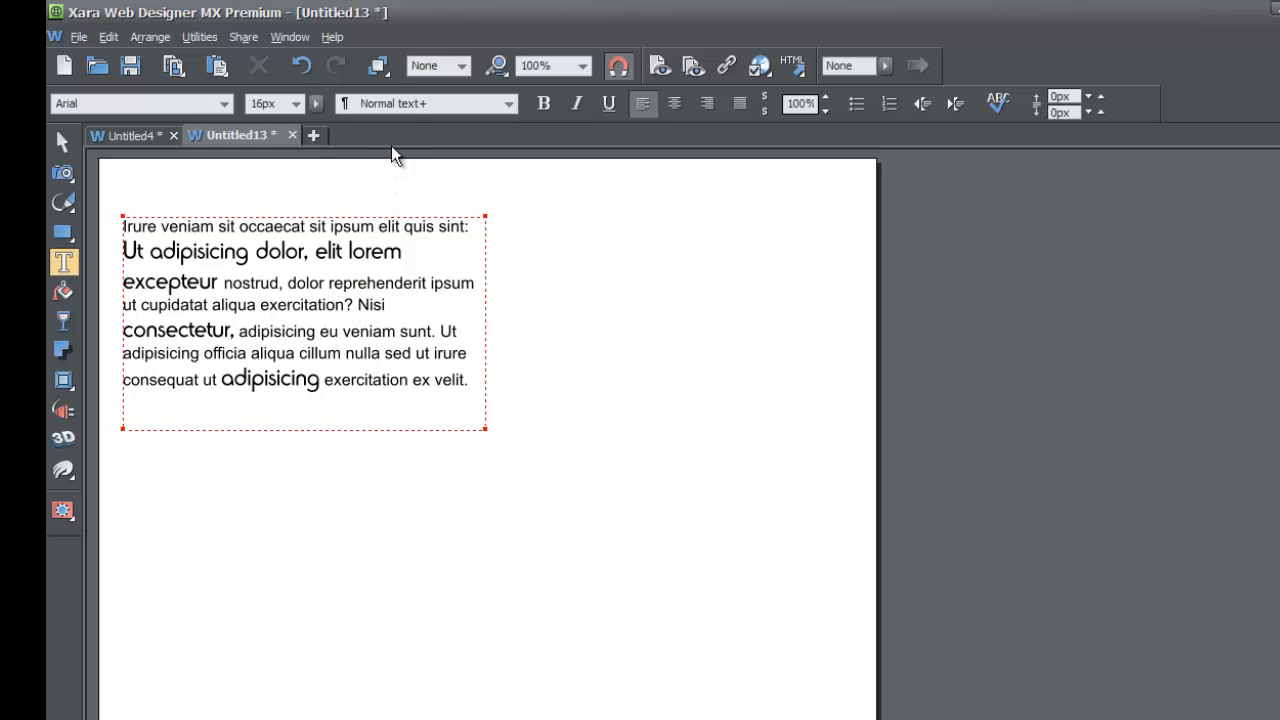
Update the Normal text style with the paragraph's current formatting, and check which style the word "excepteur" uses
{"action": "left_click", "coordinate": [425, 106]}
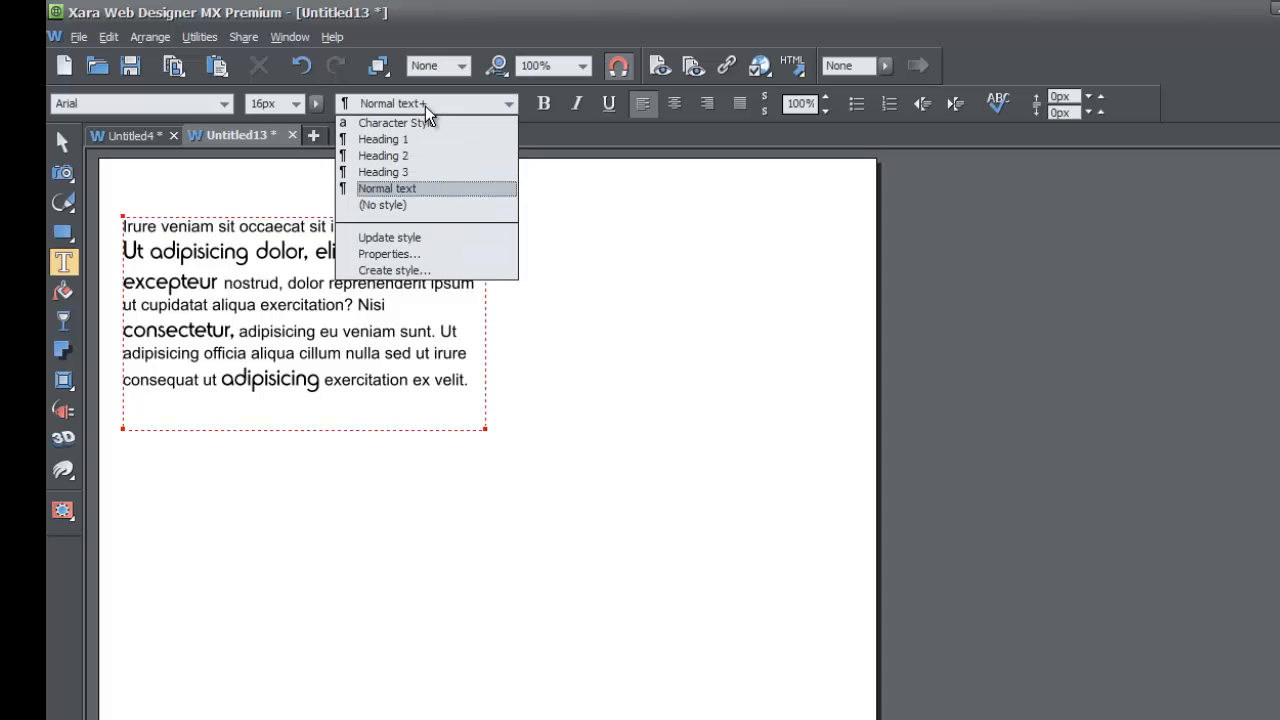
{"action": "left_click", "coordinate": [413, 239]}
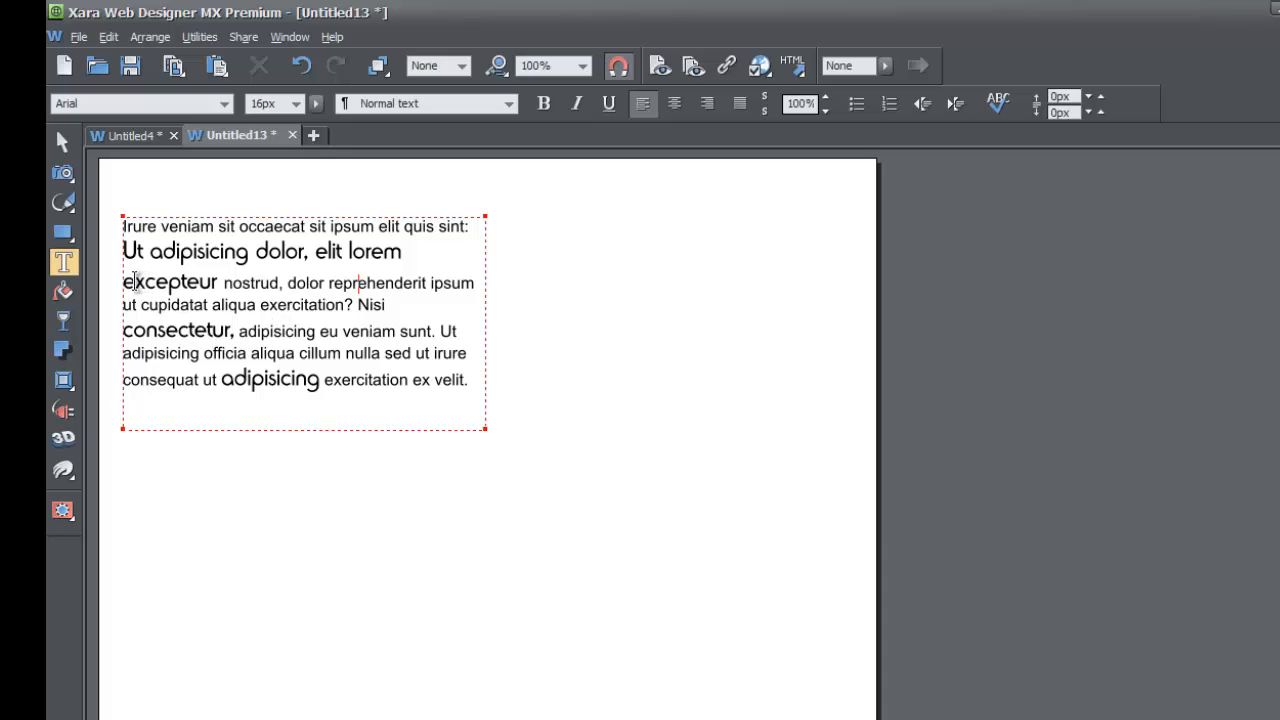
{"action": "left_click_drag", "start_coordinate": [124, 281], "coordinate": [218, 282]}
{"action": "left_click", "coordinate": [218, 282]}
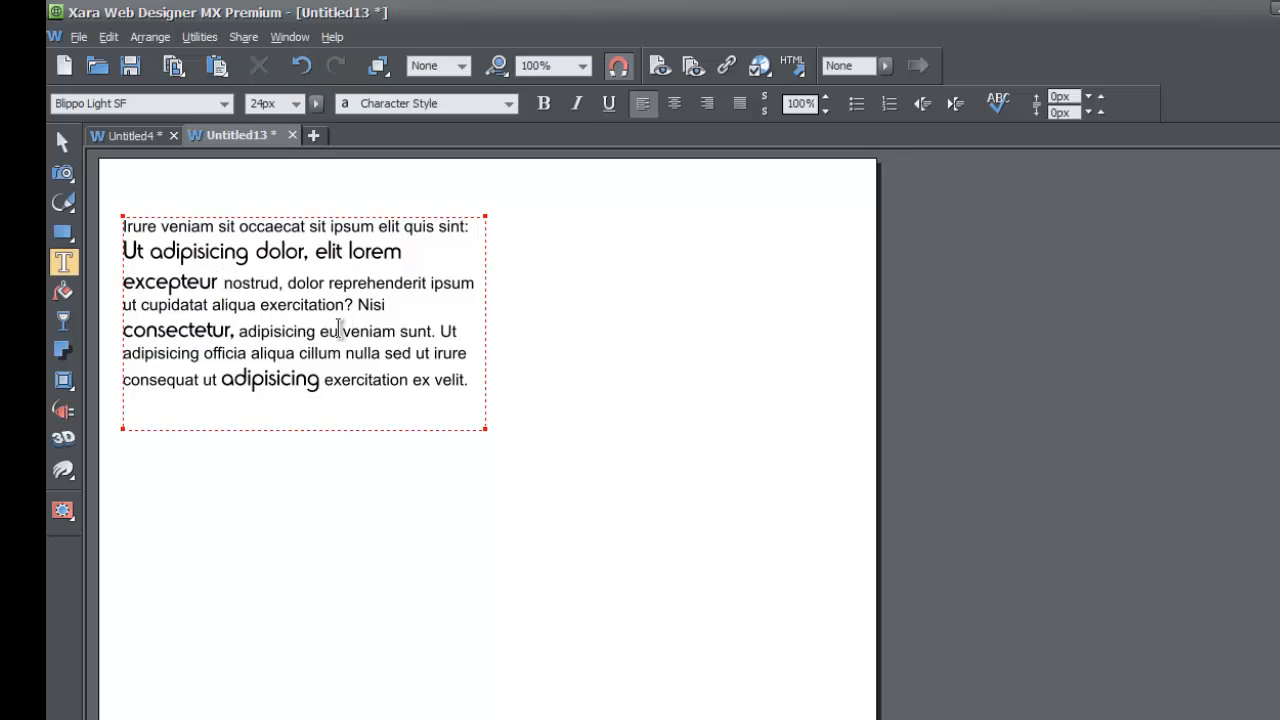
Apply Character Style to the words "veniam sunt." in the paragraph
{"action": "left_click_drag", "start_coordinate": [343, 331], "coordinate": [436, 331]}
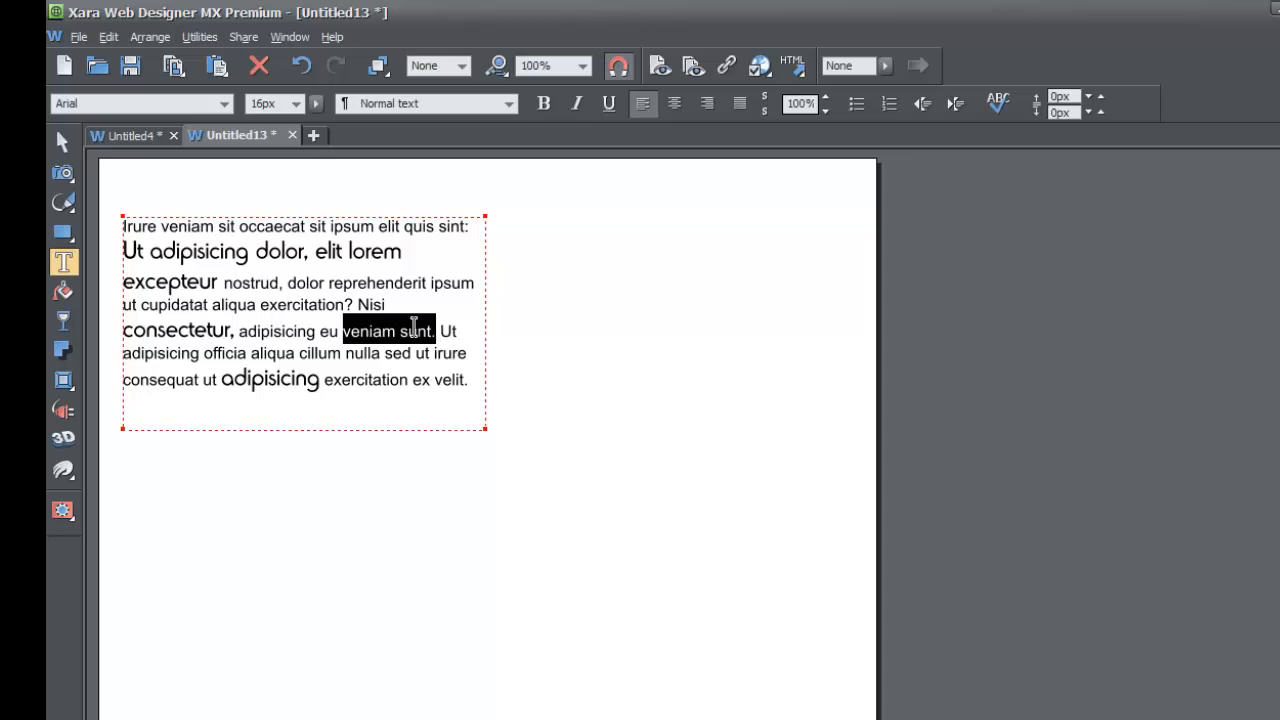
{"action": "left_click", "coordinate": [453, 106]}
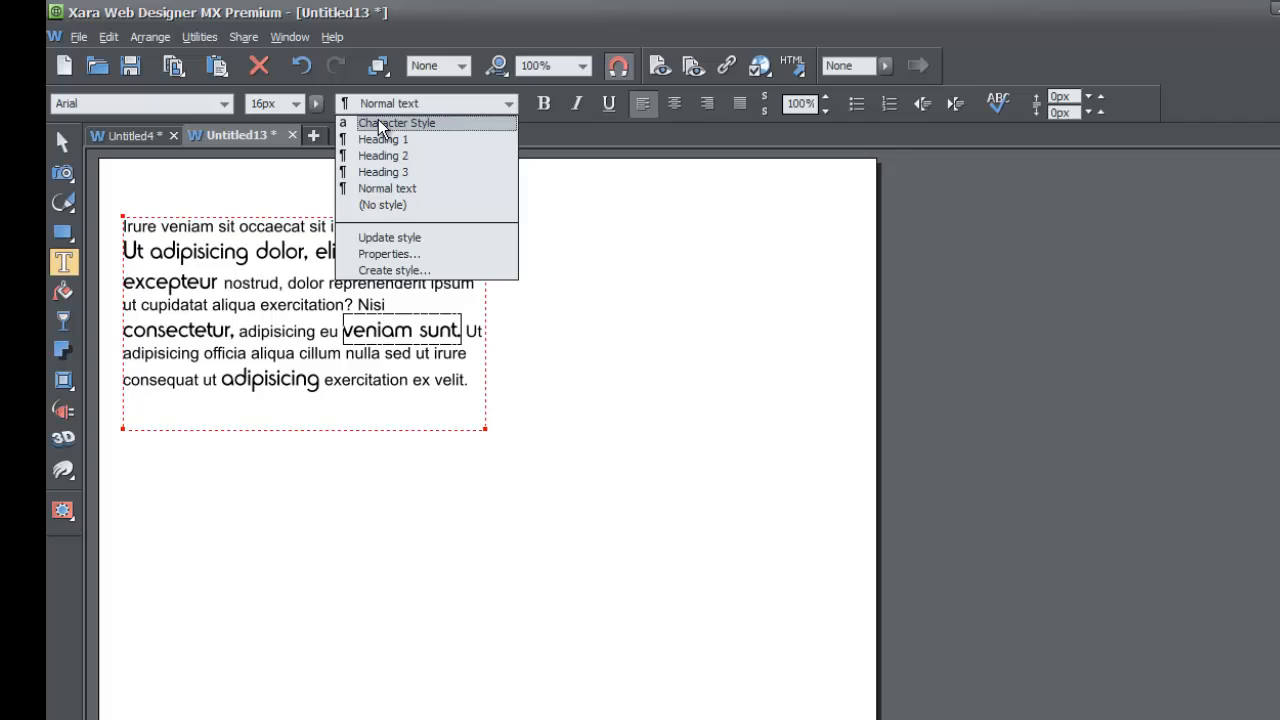
{"action": "left_click", "coordinate": [378, 122]}
{"action": "left_click", "coordinate": [343, 336]}
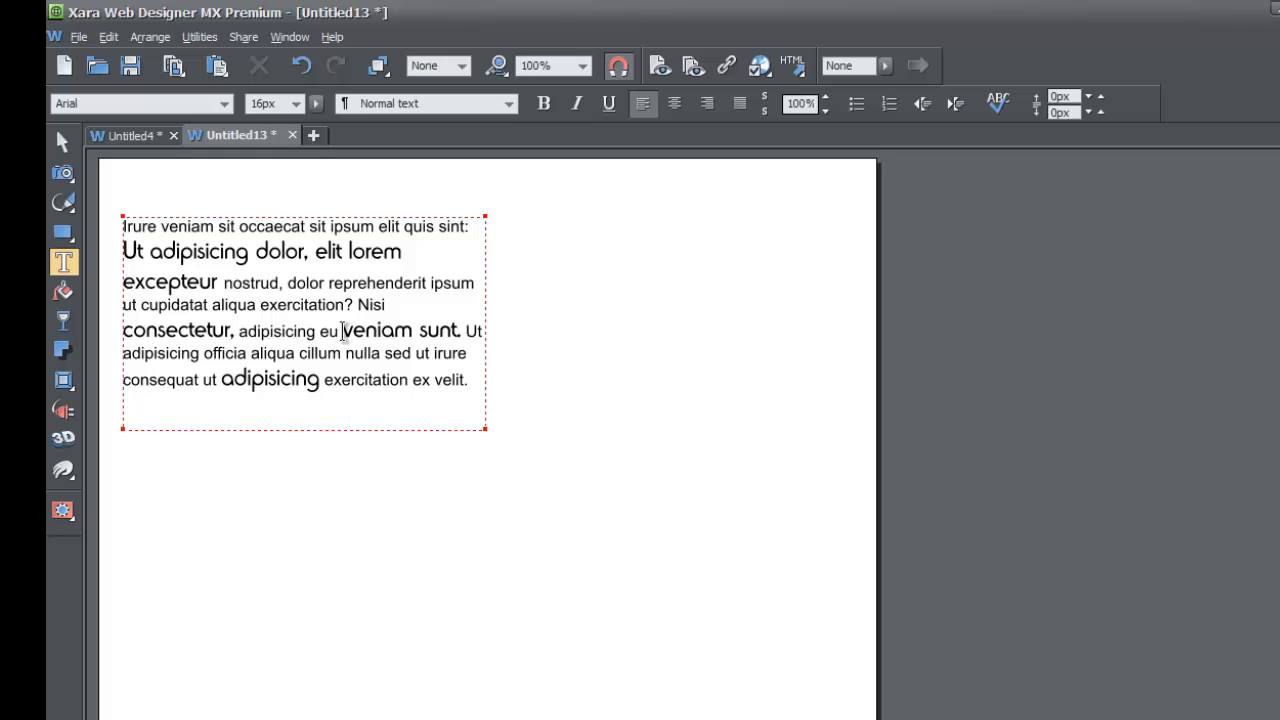
Underline "dolor reprehenderit ipsum" and update the Normal text style with that underline formatting
{"action": "left_click_drag", "start_coordinate": [288, 284], "coordinate": [478, 295]}
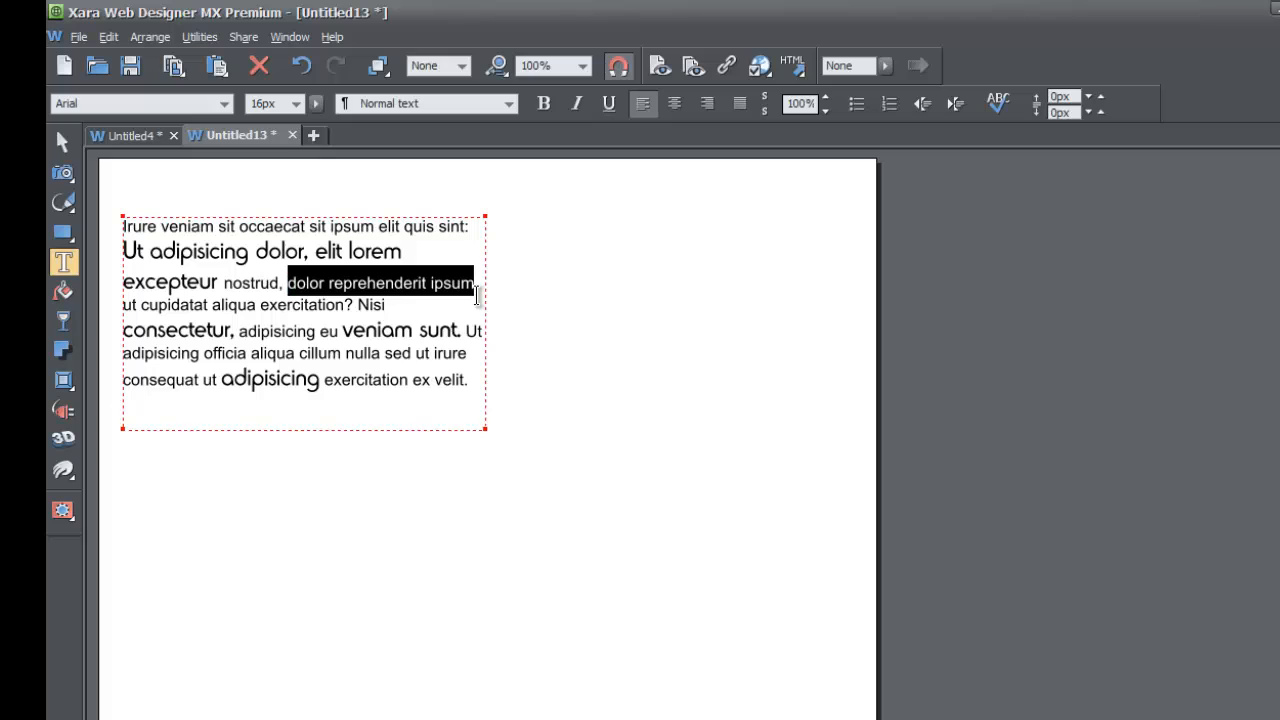
{"action": "left_click", "coordinate": [608, 104]}
{"action": "left_click", "coordinate": [500, 107]}
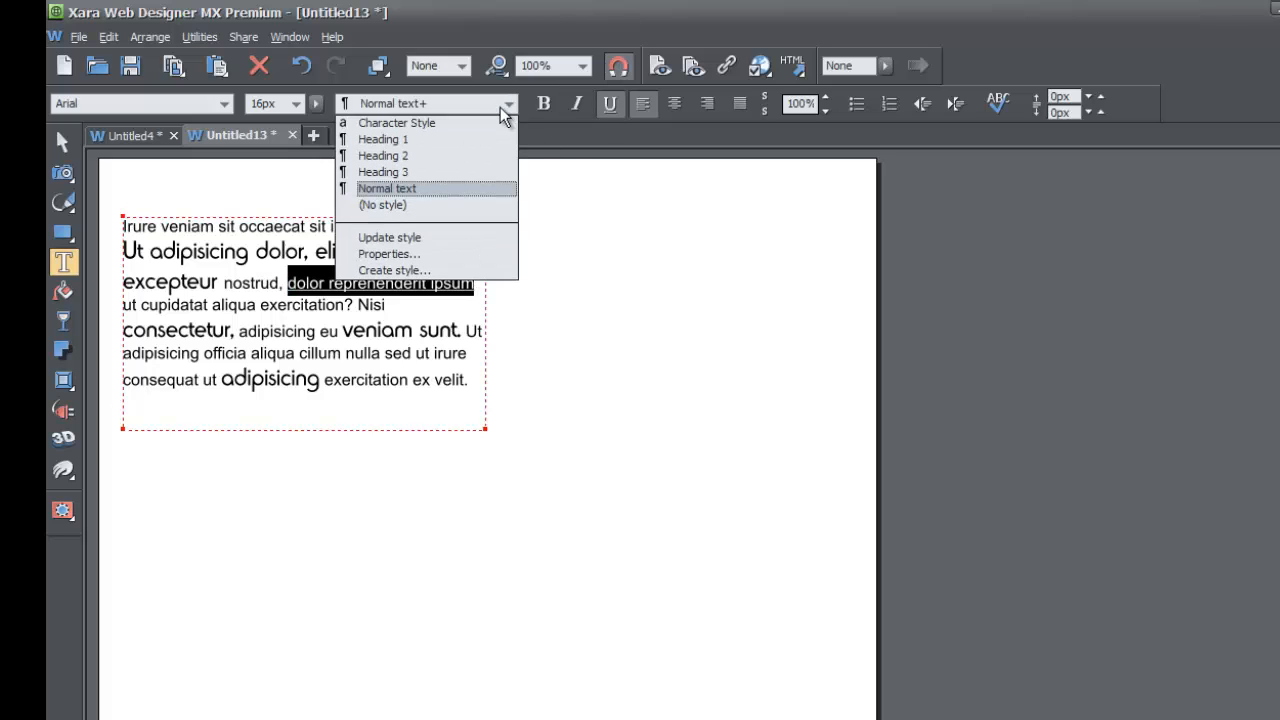
{"action": "left_click", "coordinate": [445, 238]}
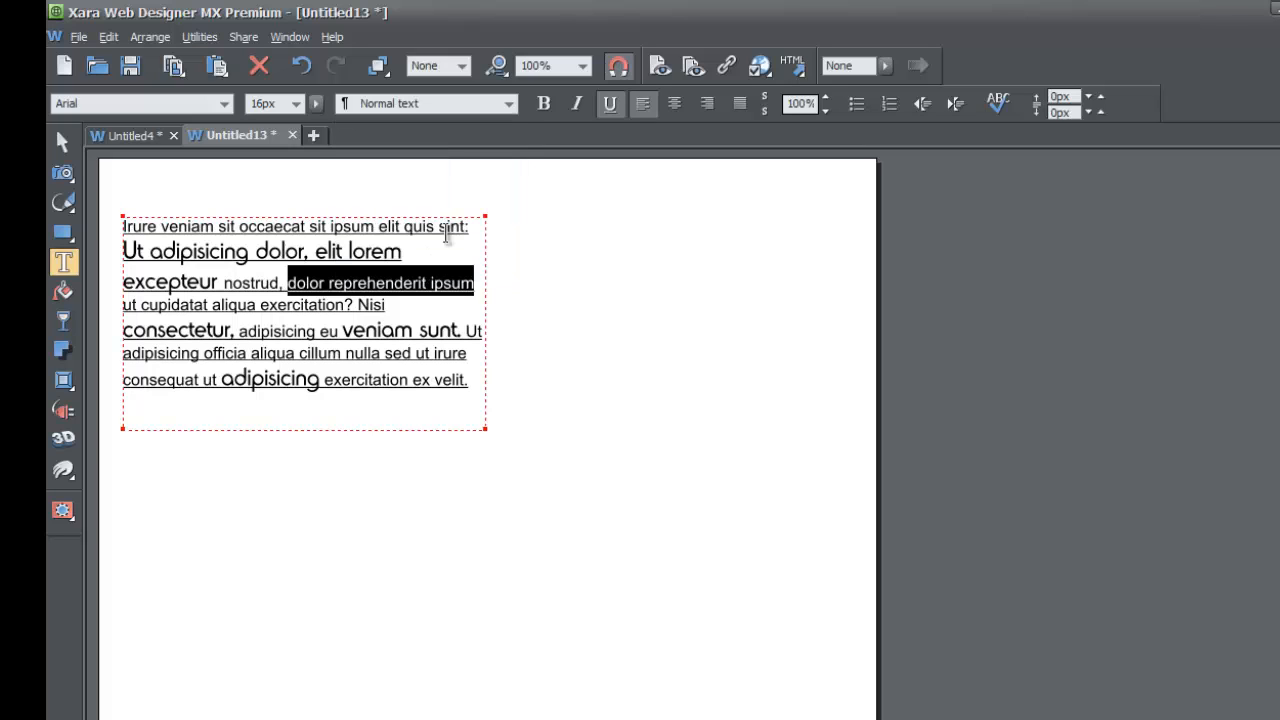
{"action": "left_click", "coordinate": [392, 305]}
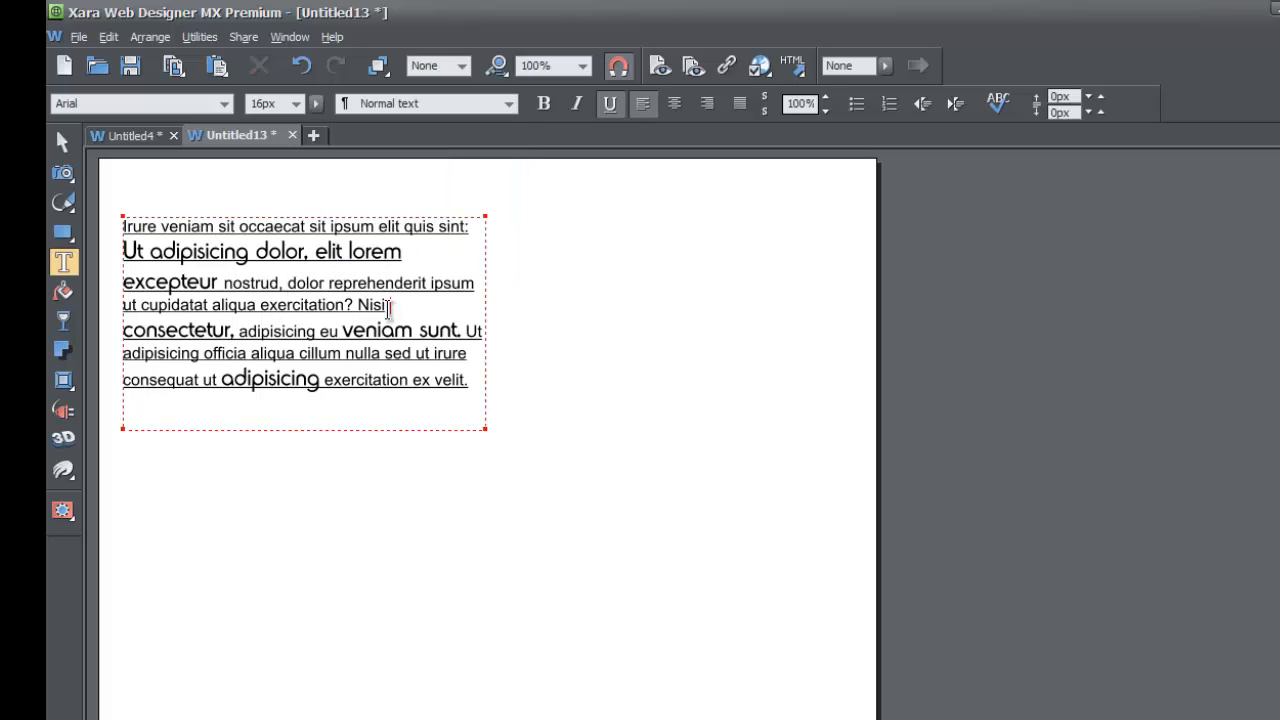